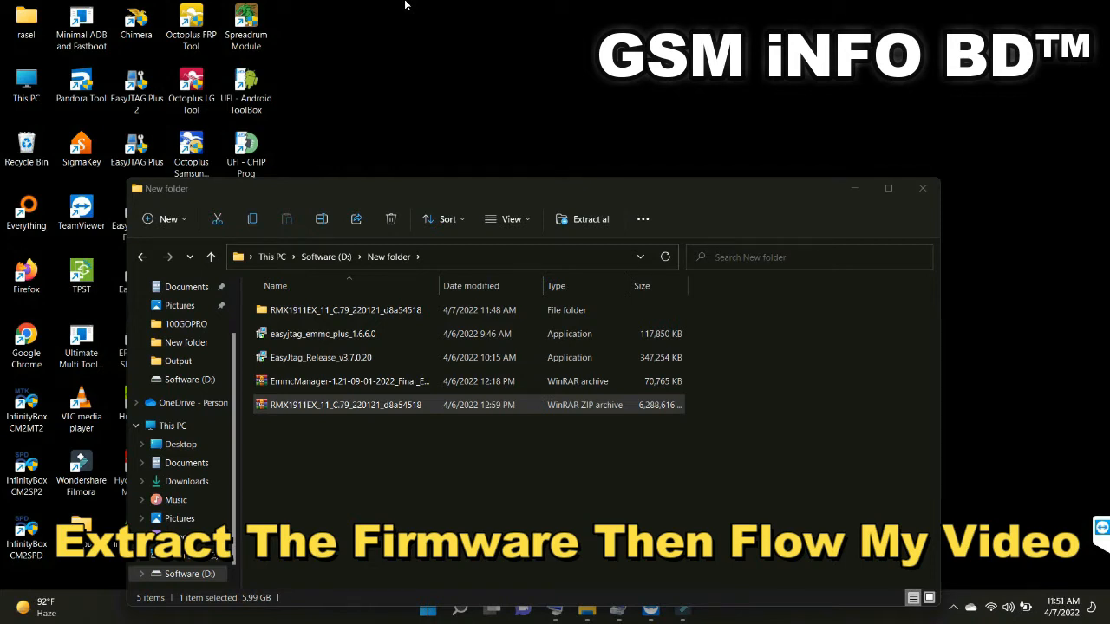
# In the inner RMX1911EX_11_C.79_220121_d8a54518 firmware folder, delete build.prop, md5sum.md5 and MsmDownloadTool_V2.0.67-Rcsm, keeping only the OFP file
pyautogui.doubleClick(333, 310)
pyautogui.doubleClick(333, 309)
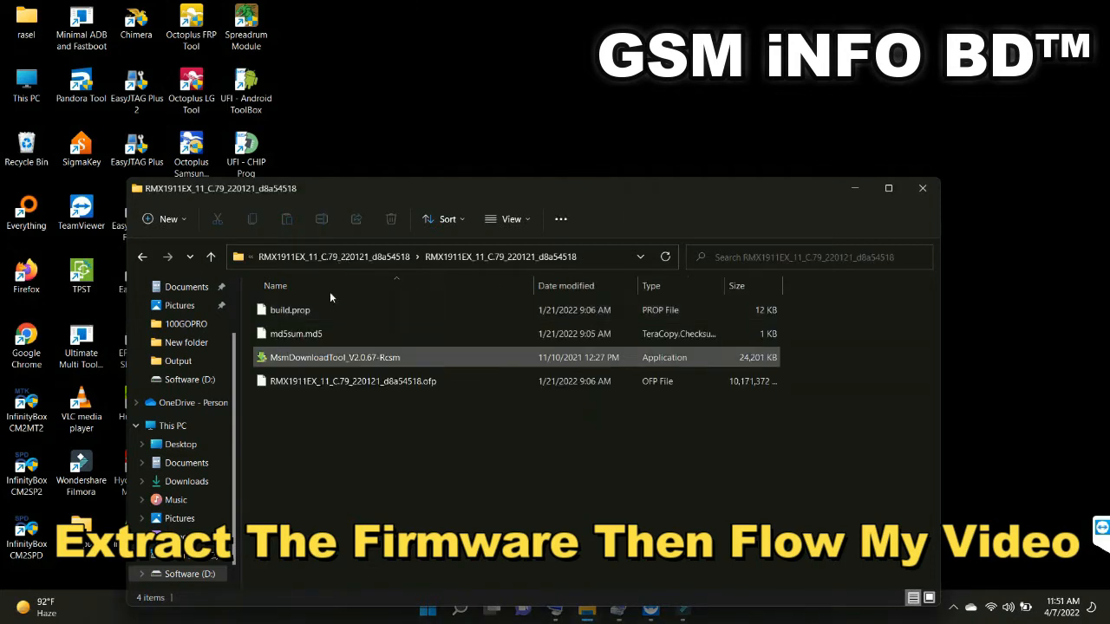
pyautogui.moveTo(814, 365); pyautogui.dragTo(574, 292)
pyautogui.rightClick(719, 358)
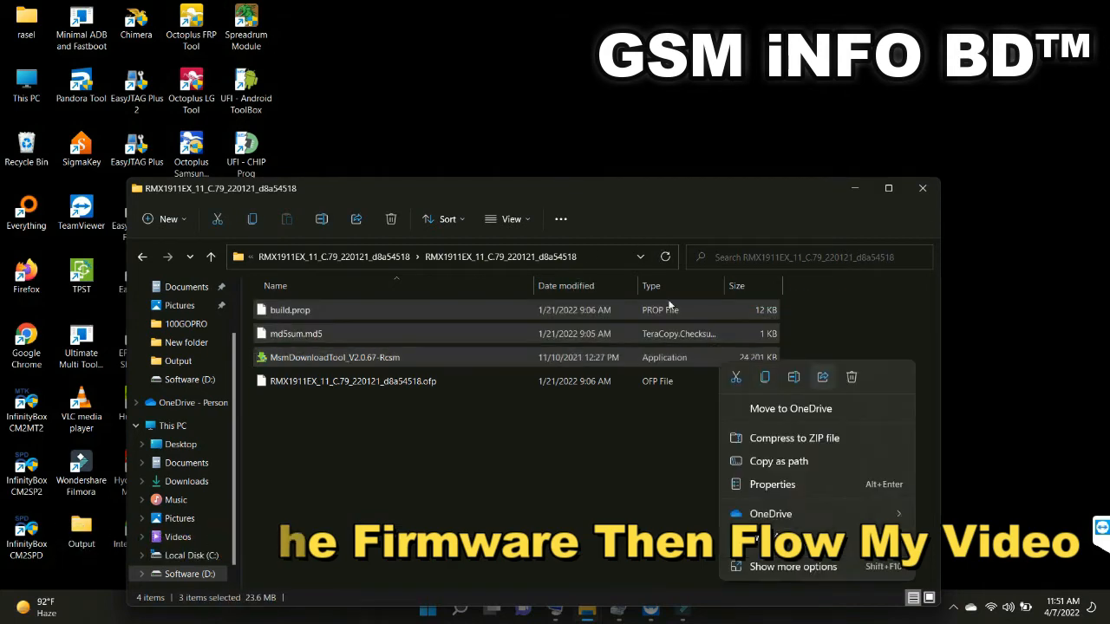
pyautogui.click(900, 376)
pyautogui.click(368, 260)
# Launch UFI Android ToolBox and dismiss its startup error about the data package directory
pyautogui.doubleClick(246, 86)
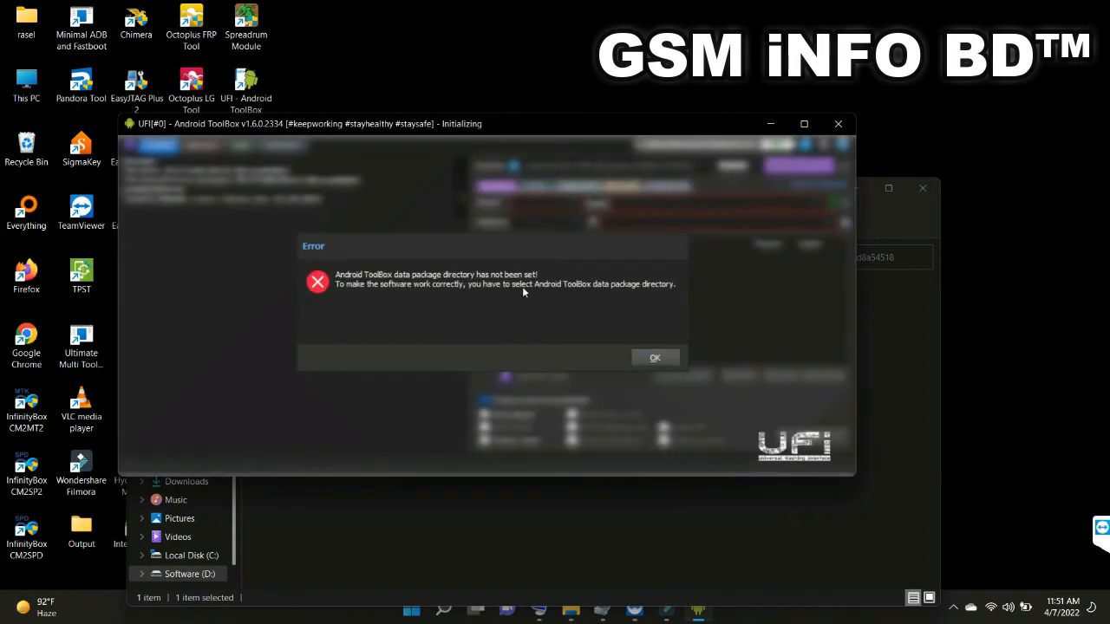
pyautogui.click(654, 358)
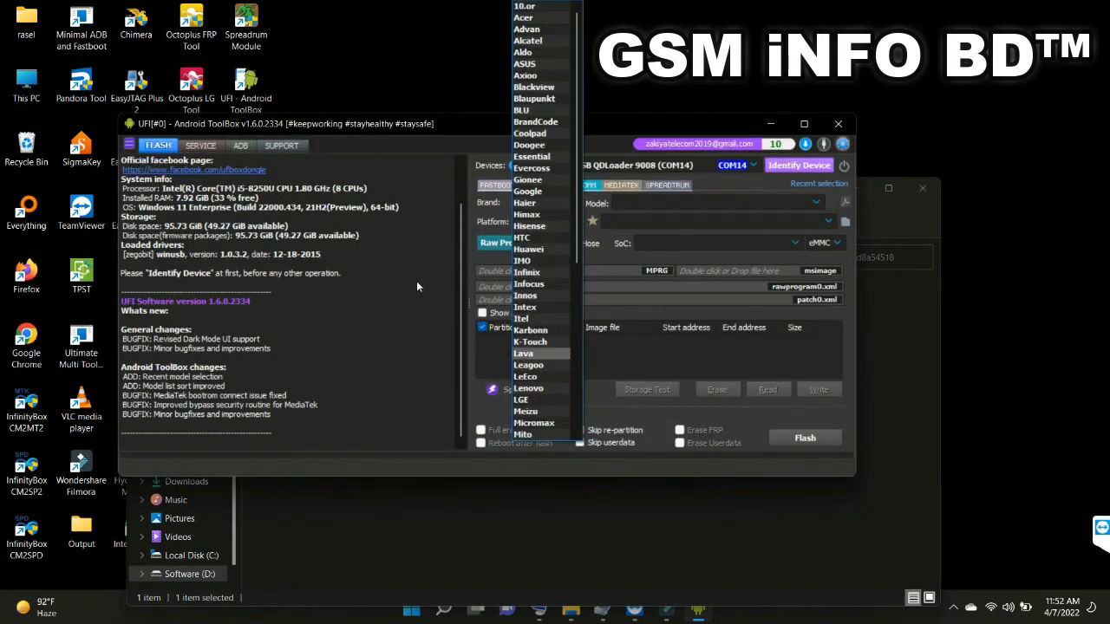
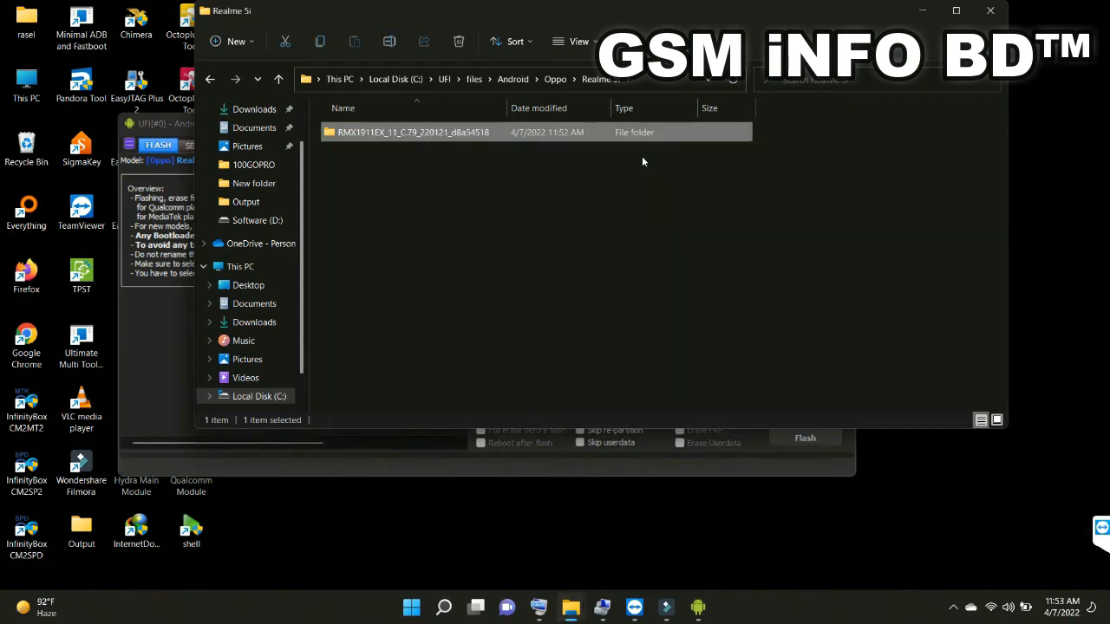
# Close the firmware folder, reselect Oppo Realme 5i and choose the RMX1911EX_11_C.79_220121_d8a54518 package to extract its OFP file
pyautogui.click(990, 10)
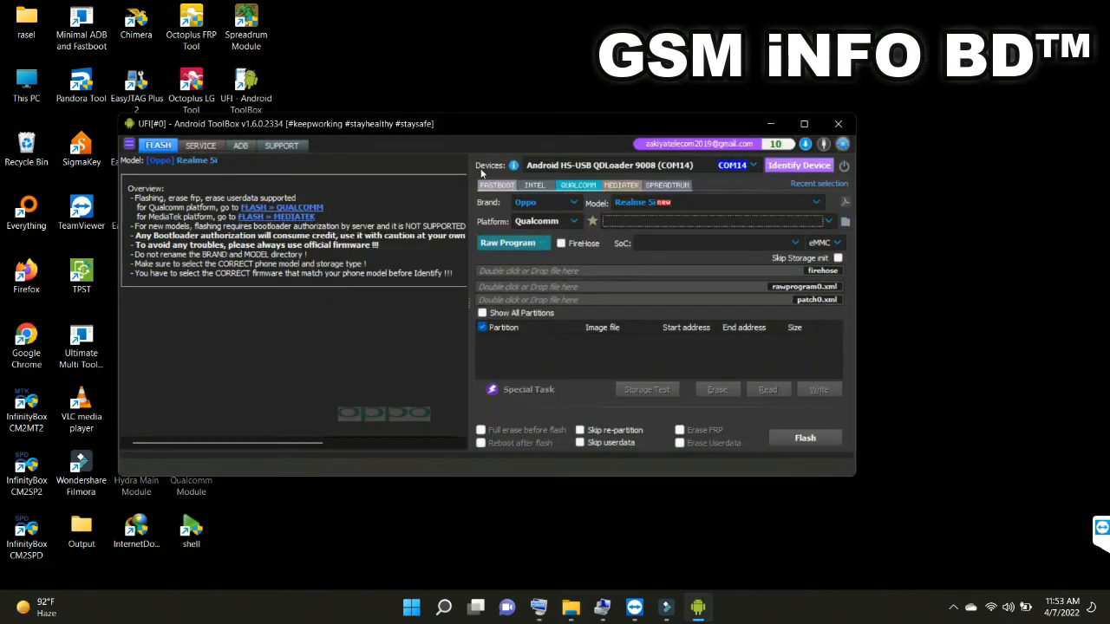
pyautogui.click(544, 202)
pyautogui.click(538, 206)
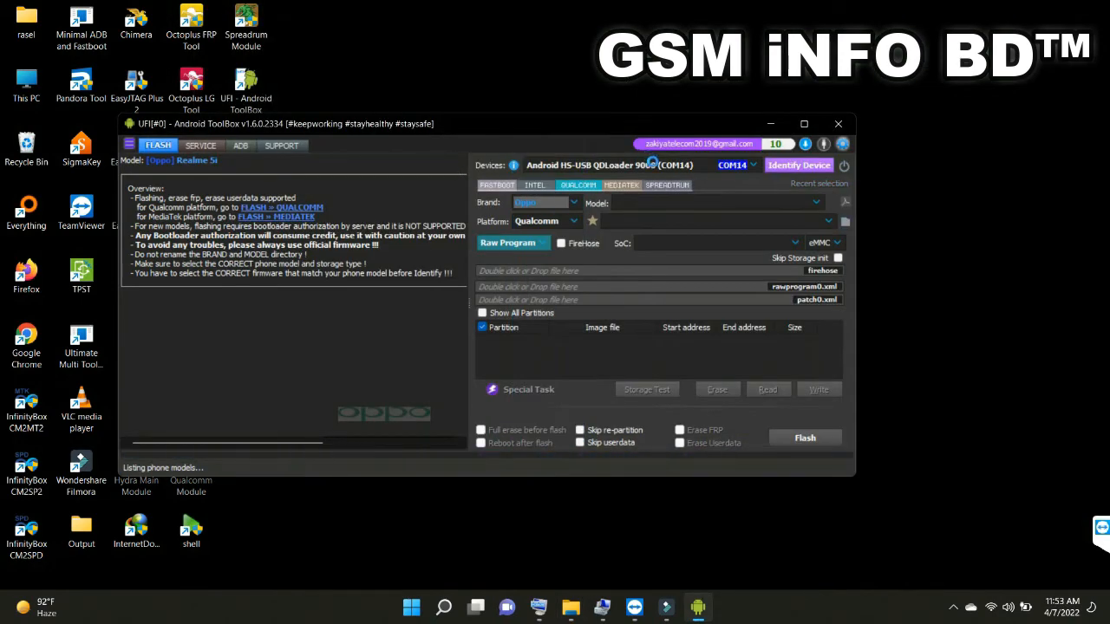
pyautogui.click(684, 10)
pyautogui.click(649, 233)
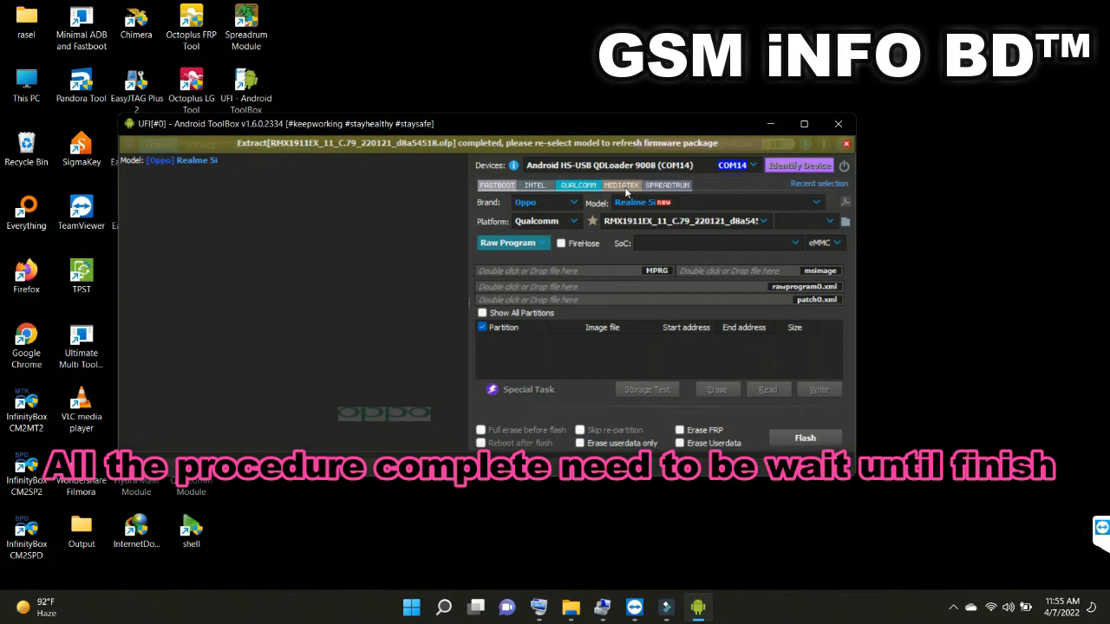
# Reselect the Realme 5i model to refresh its packages and load the RMX1911EX_11_C.79_220121_d8a54518 firmware with rawprogram0_19631
pyautogui.click(633, 202)
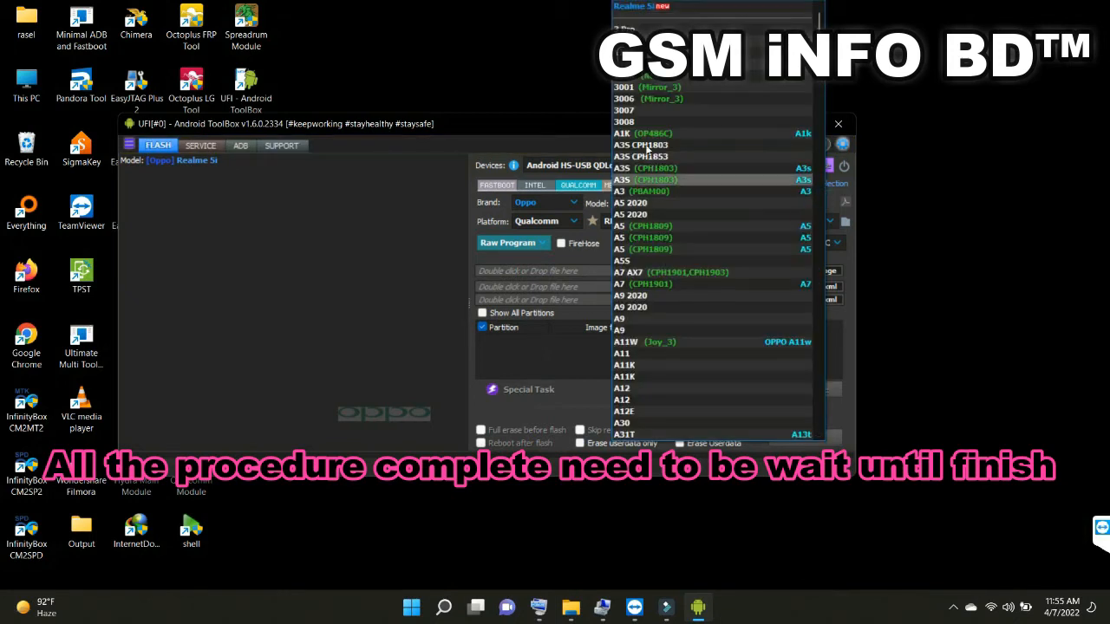
pyautogui.click(596, 10)
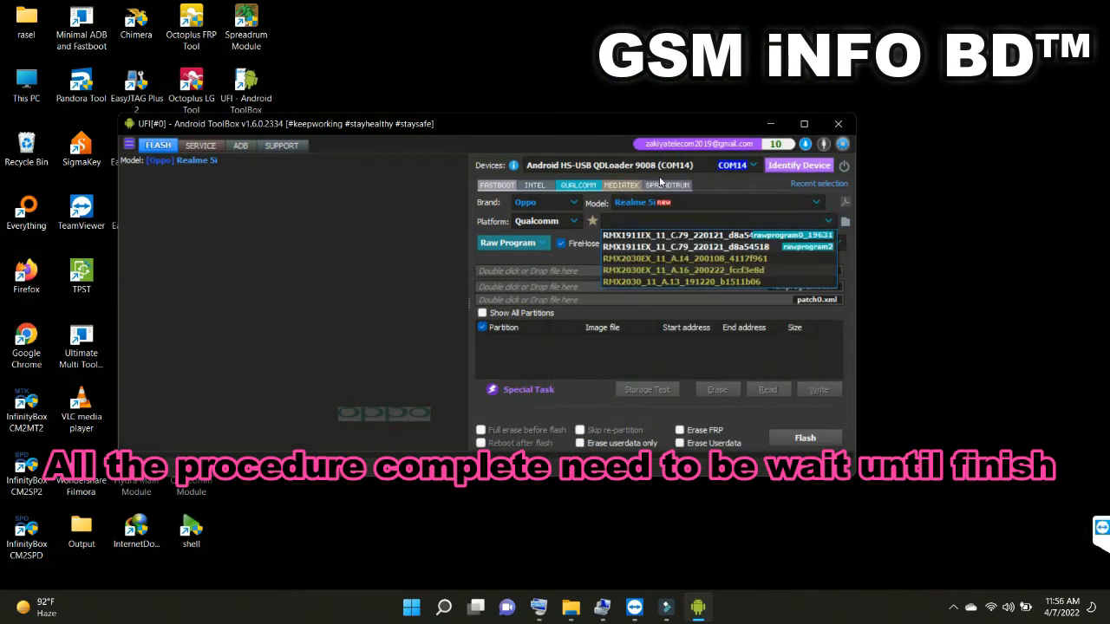
pyautogui.click(804, 236)
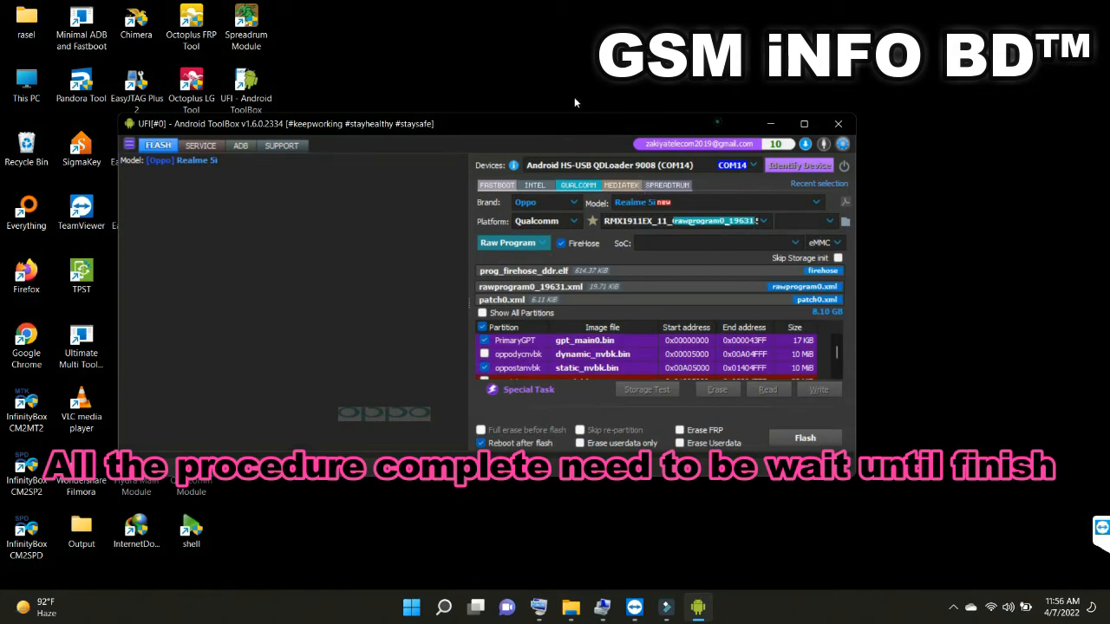
pyautogui.rightClick(717, 122)
pyautogui.click(745, 177)
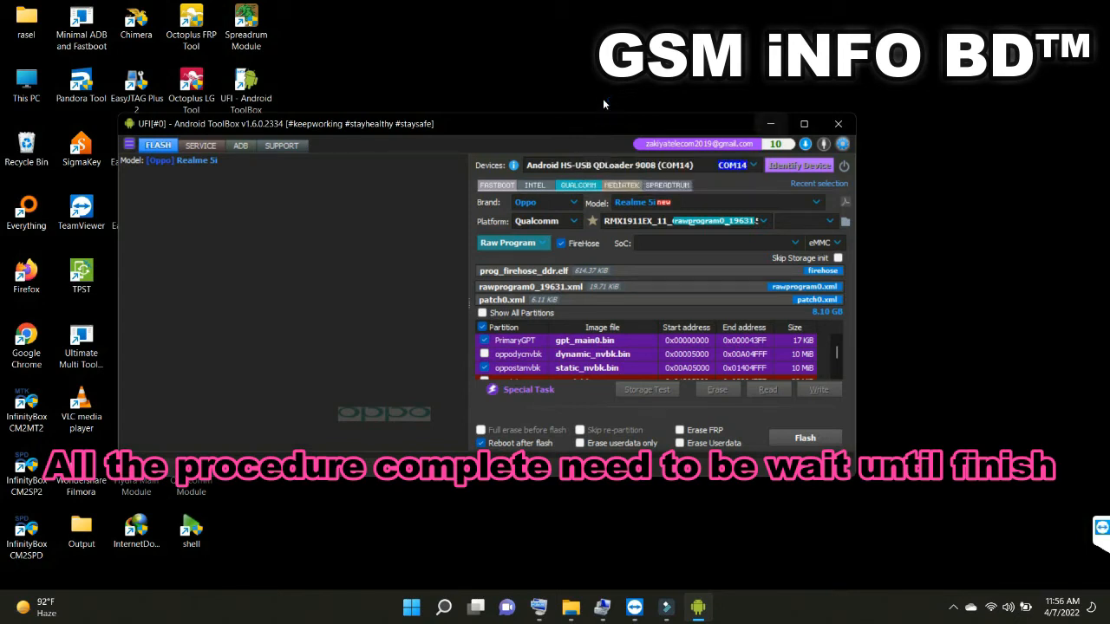
pyautogui.rightClick(740, 73)
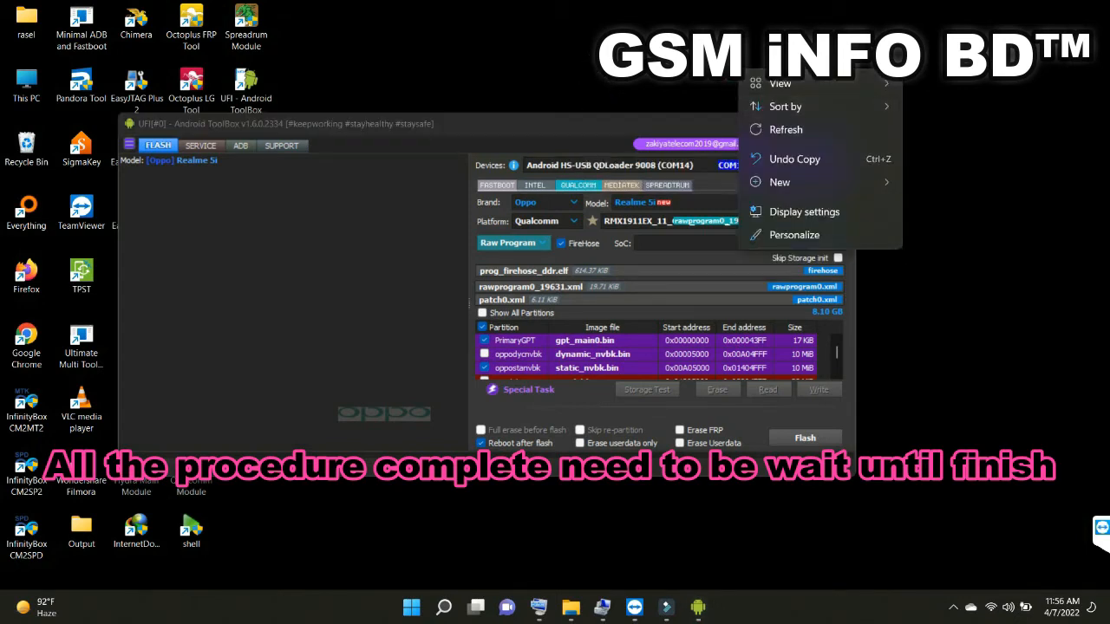
pyautogui.click(761, 129)
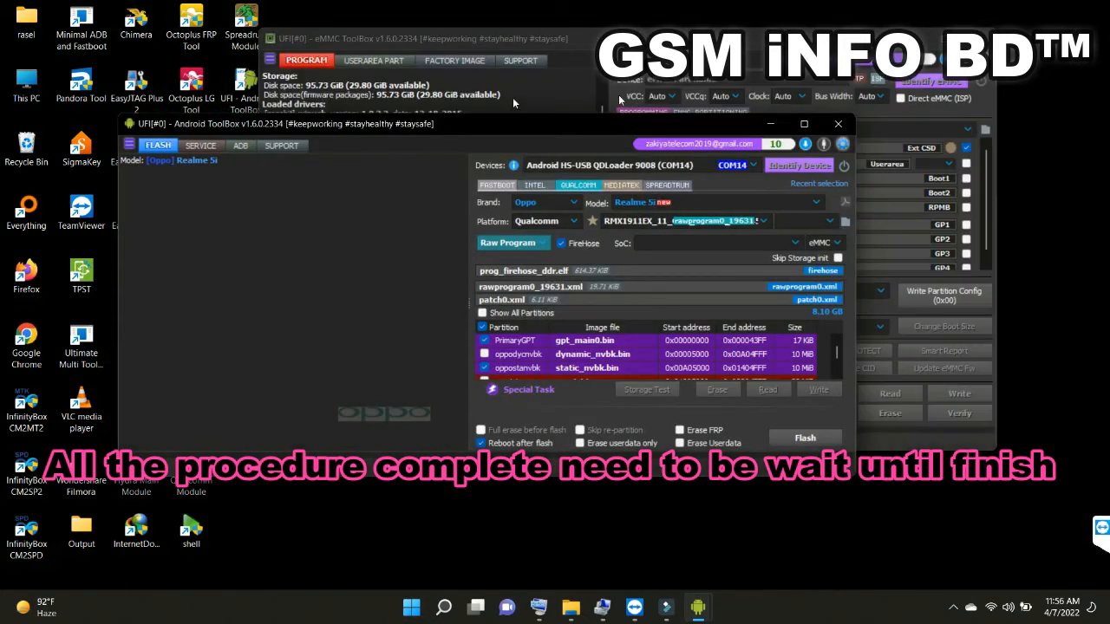
# Switch to UFI eMMC ToolBox, dismiss its backup directory error and close the path settings with the C:\UFI\files\eMMC location
pyautogui.click(769, 124)
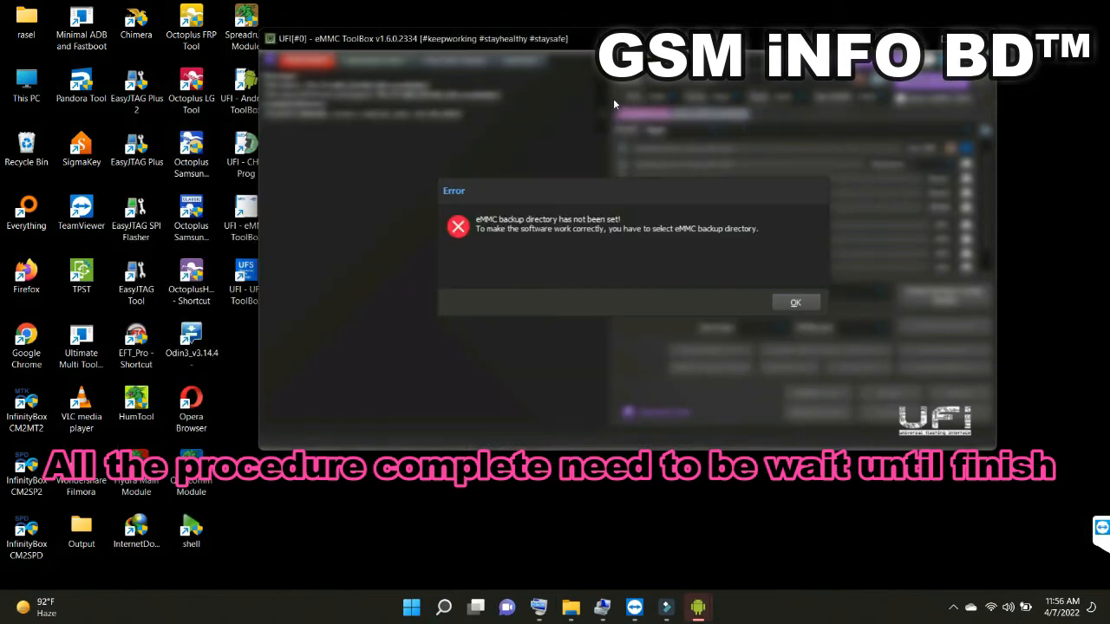
pyautogui.press('Return')
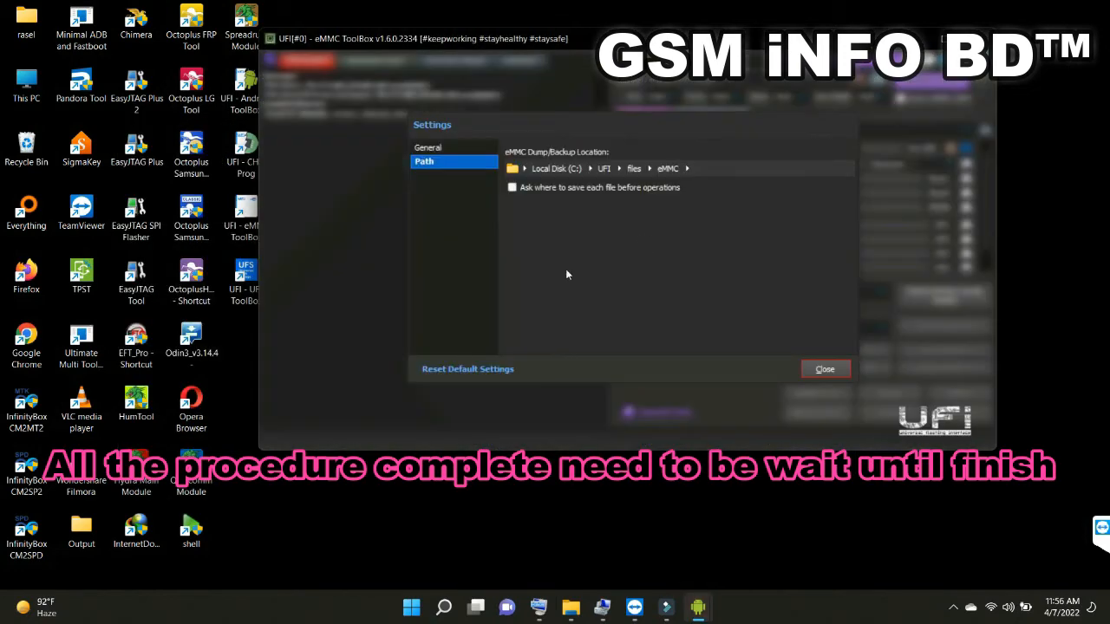
pyautogui.press('Return')
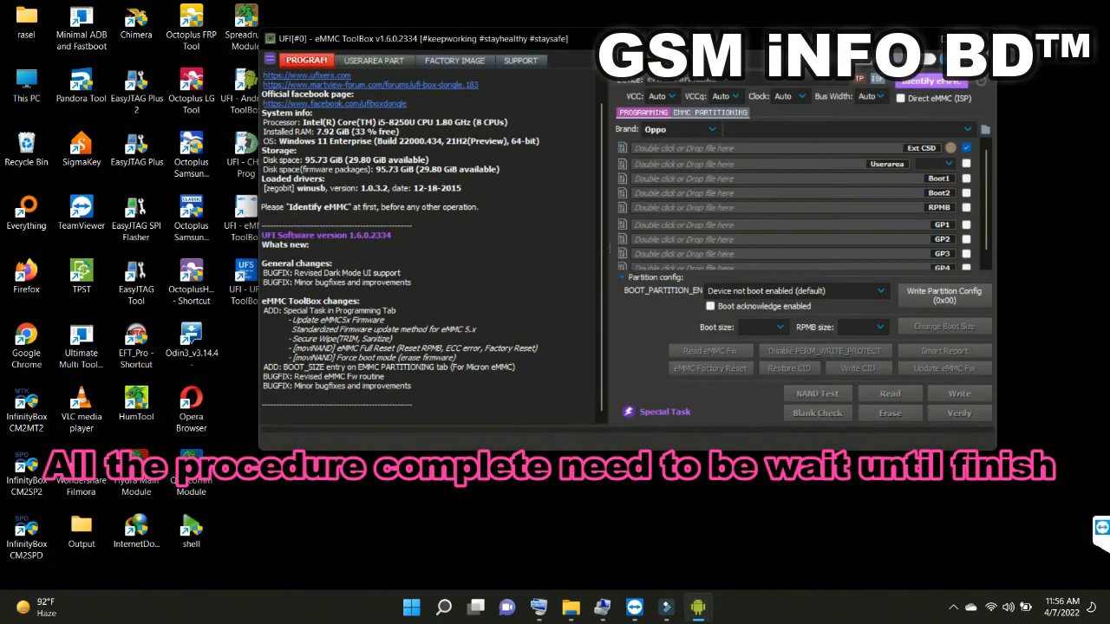
# Identify the eMMC over Direct eMMC (ISP) using VCC 2.8 V, VCCq 1.8 V, a 24 MHz clock and 1 Bit bus width
pyautogui.click(672, 95)
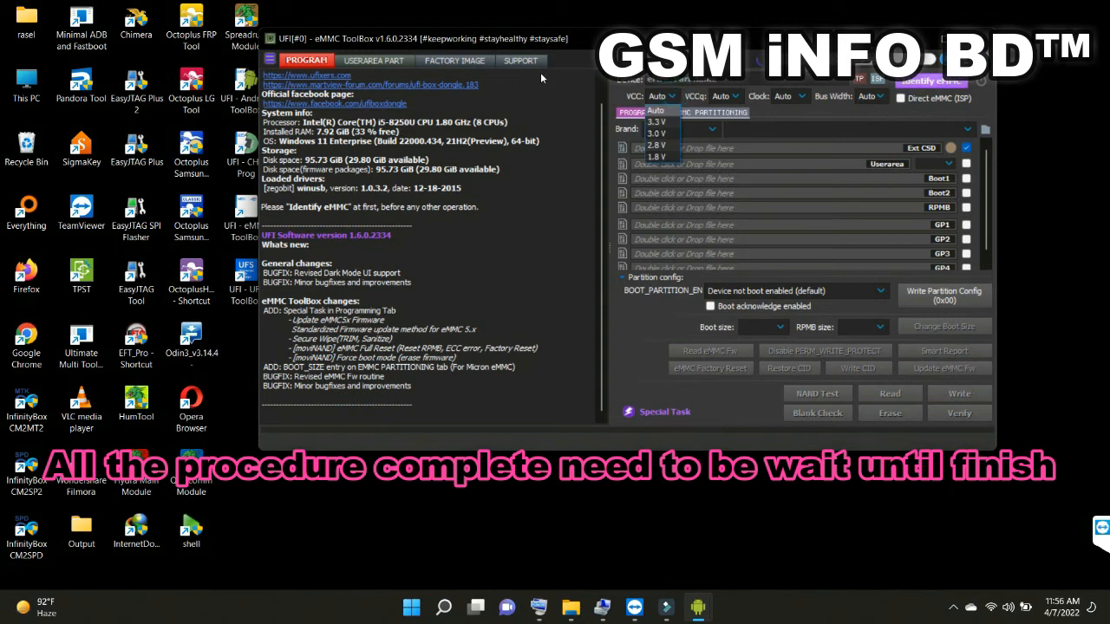
pyautogui.click(657, 145)
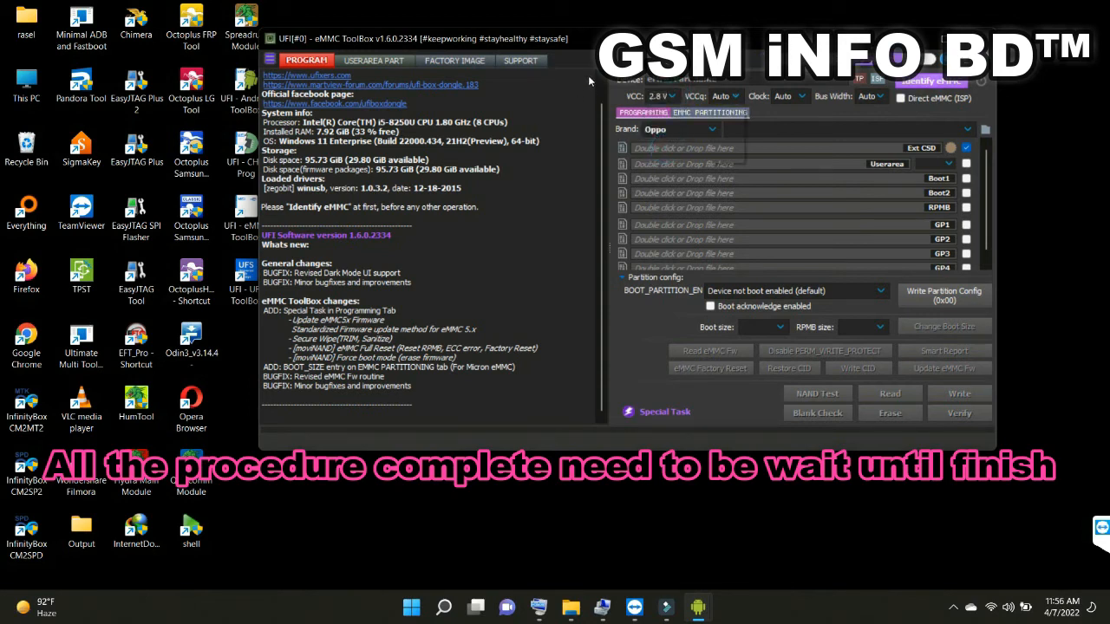
pyautogui.click(728, 96)
pyautogui.click(719, 156)
pyautogui.click(789, 95)
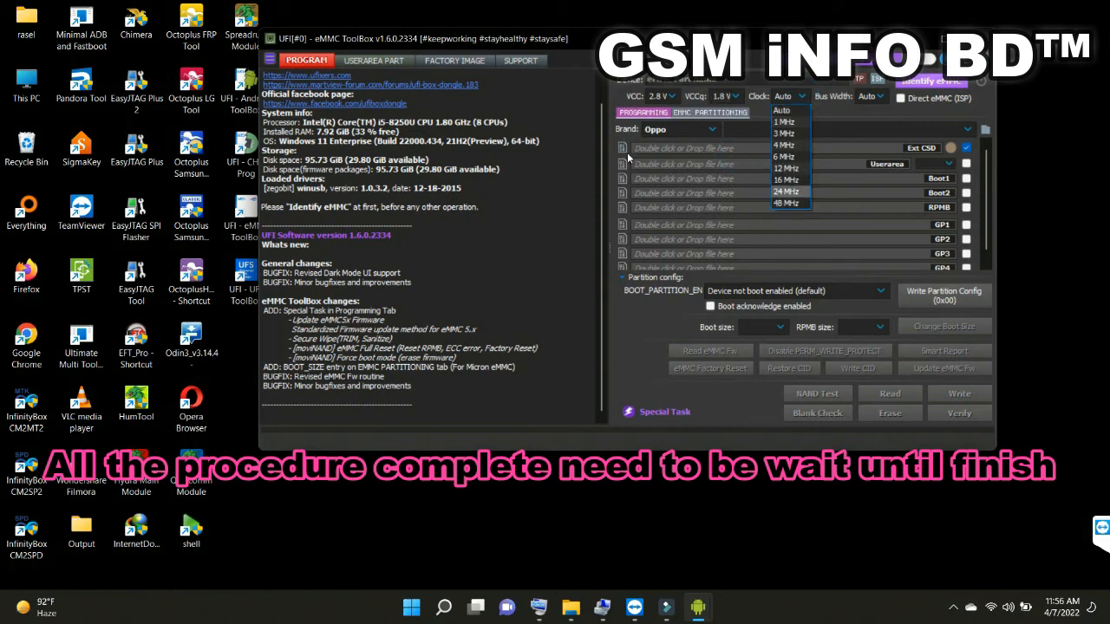
pyautogui.click(785, 190)
pyautogui.click(880, 101)
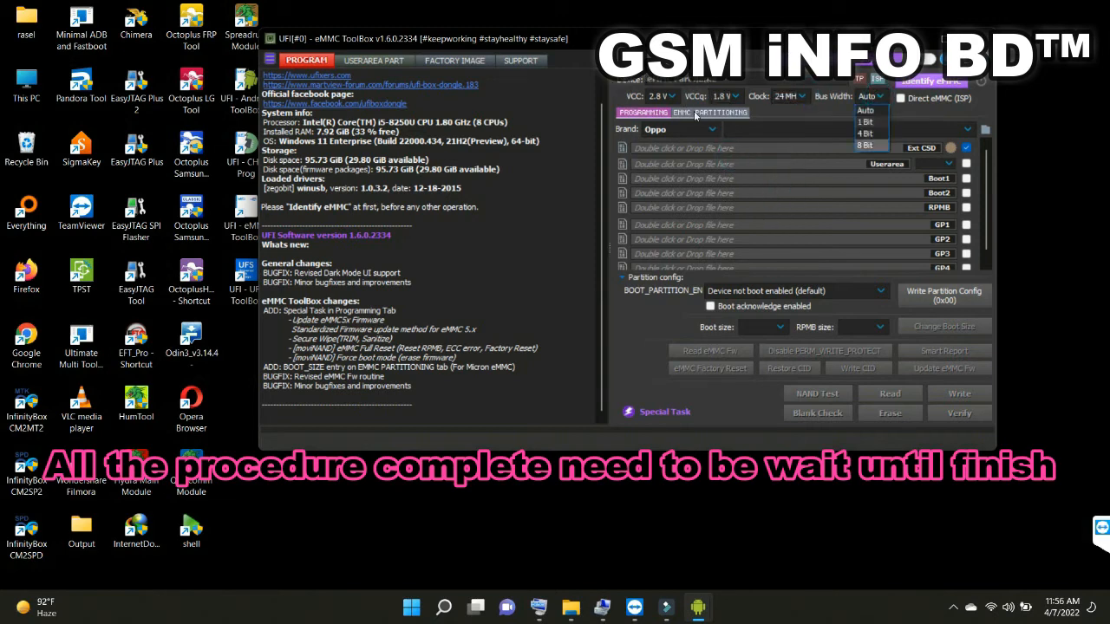
pyautogui.click(870, 124)
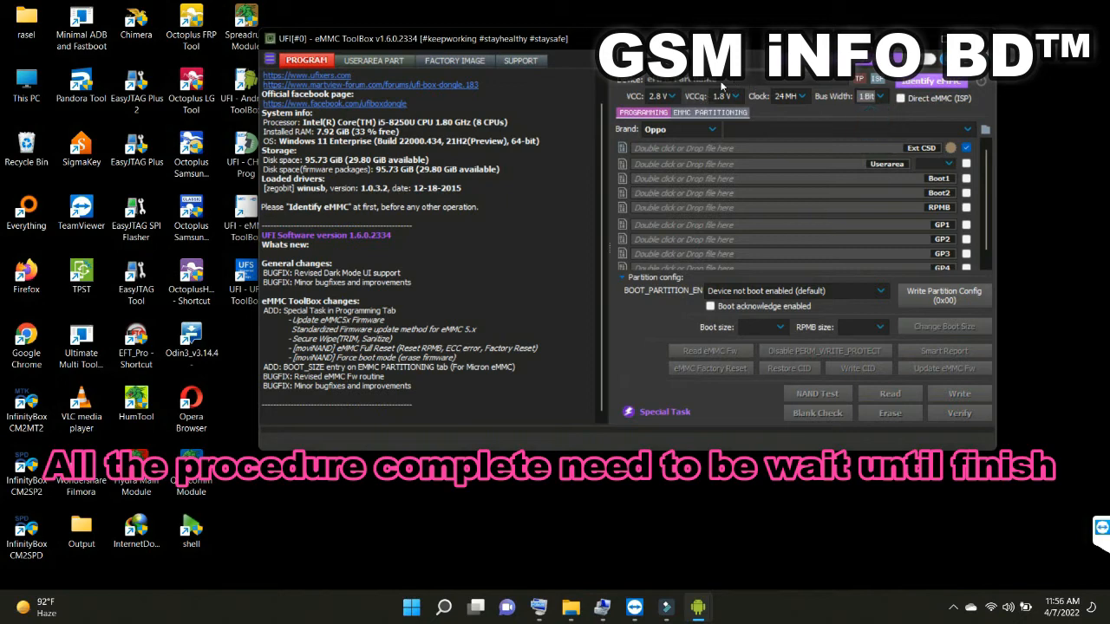
pyautogui.click(900, 98)
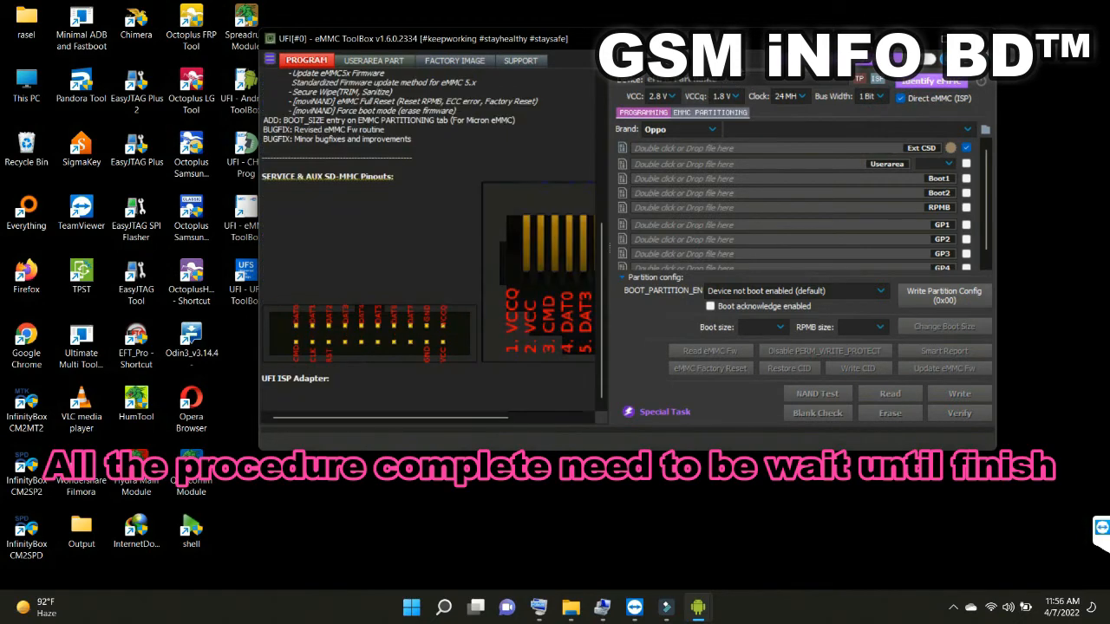
pyautogui.click(863, 77)
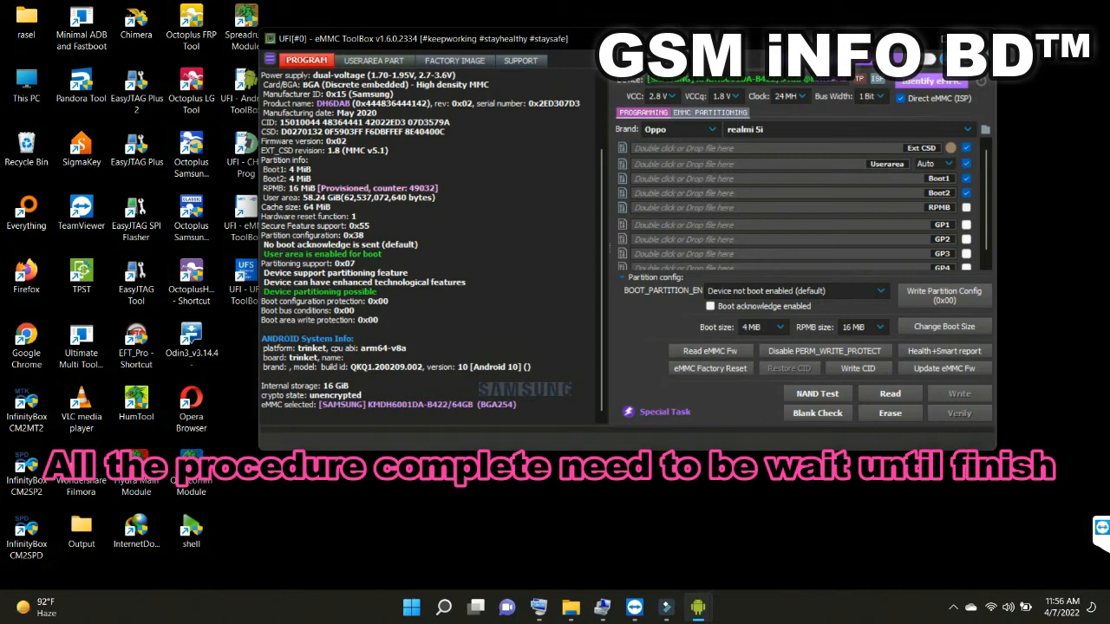
# For factory image writing, select brand Oppo and model Realme 5i, and load RMX1911EX_11_C.79_220121_d8a54518 with rawprogram0_19631.xml
pyautogui.click(450, 63)
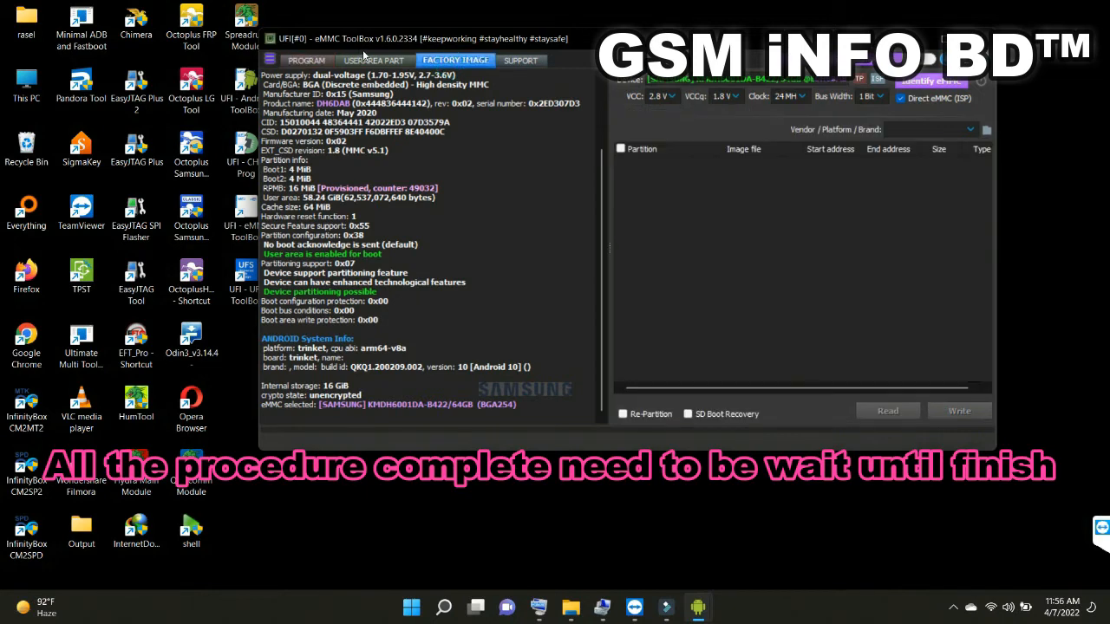
pyautogui.click(970, 129)
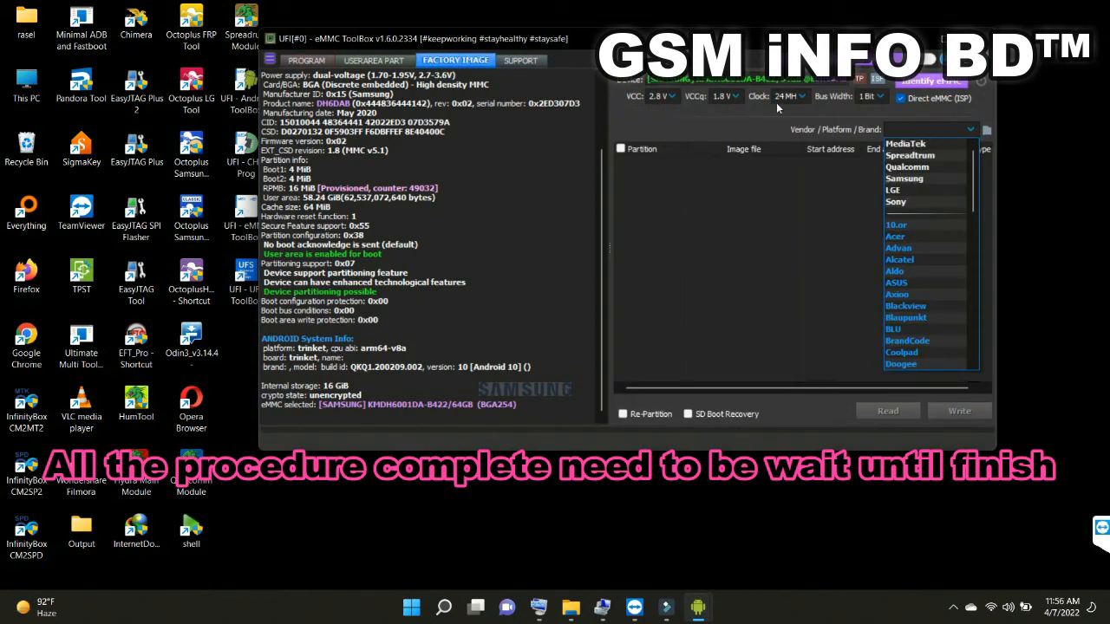
pyautogui.scroll(-10, 923, 260)
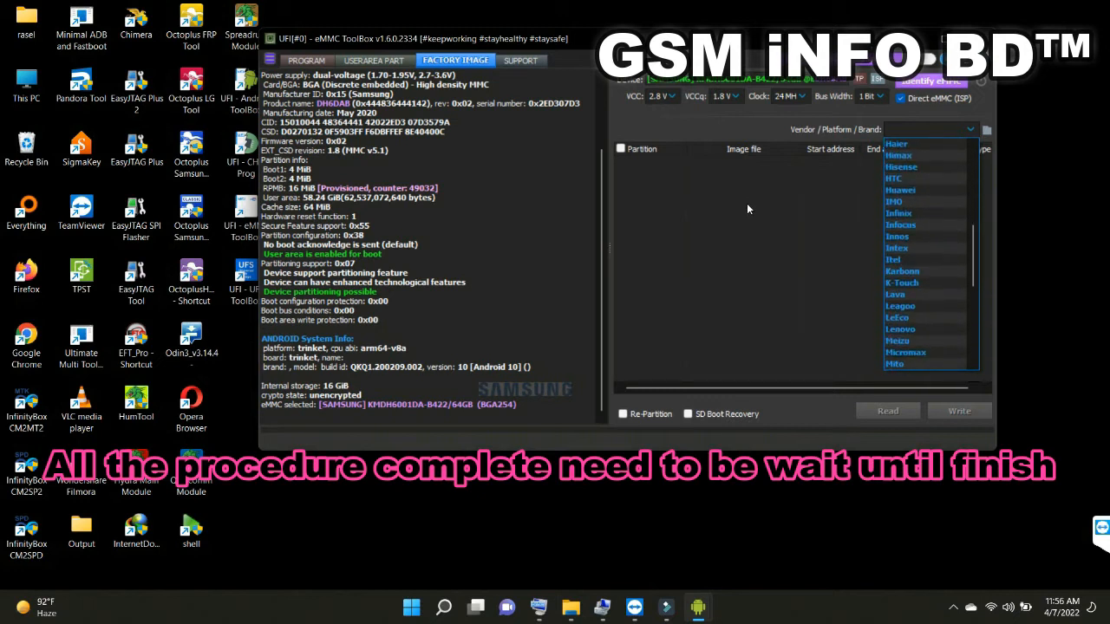
pyautogui.scroll(-4, 748, 208)
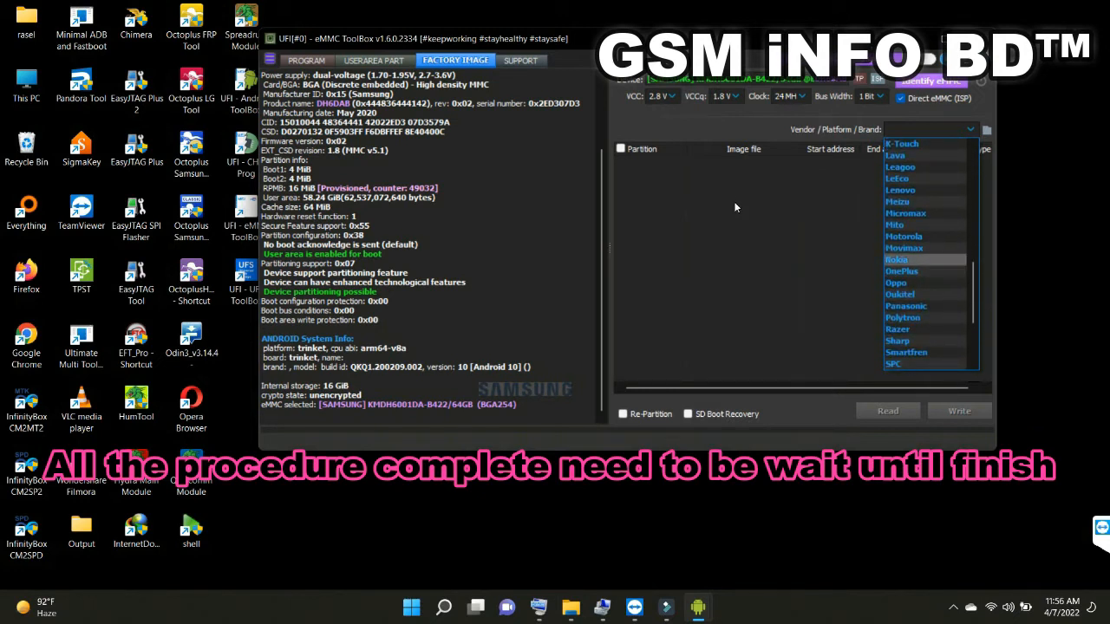
pyautogui.press('Return')
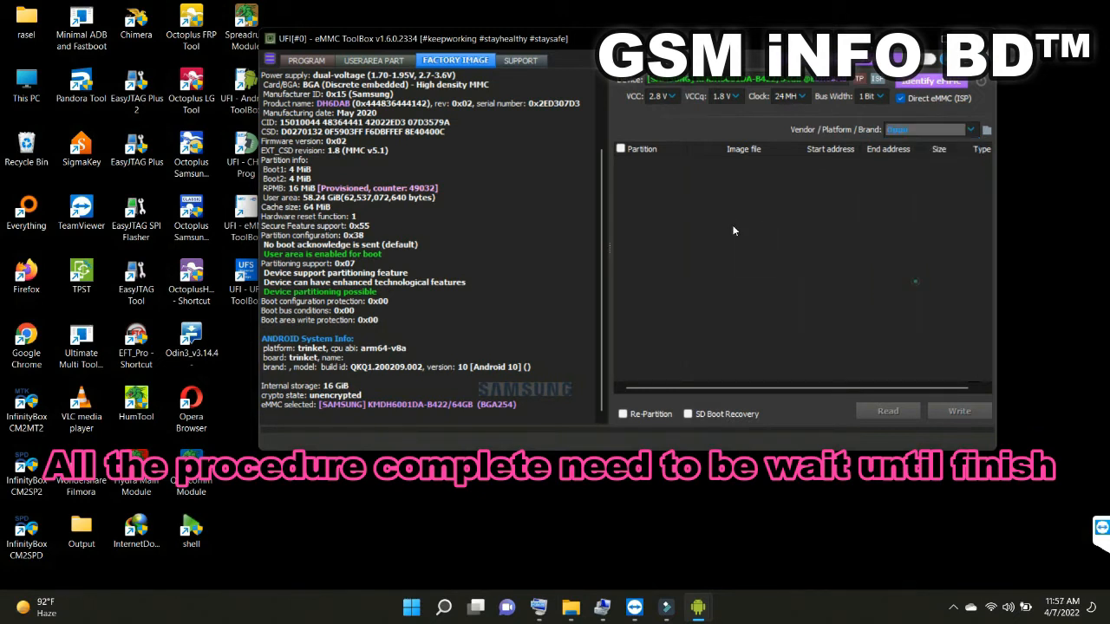
pyautogui.click(734, 147)
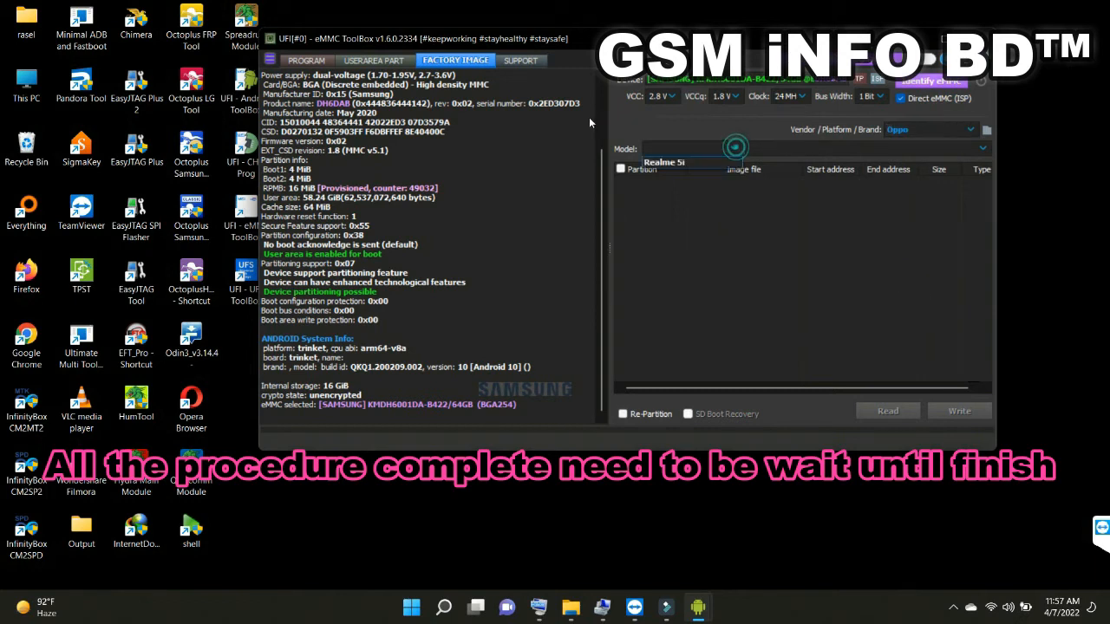
pyautogui.click(713, 161)
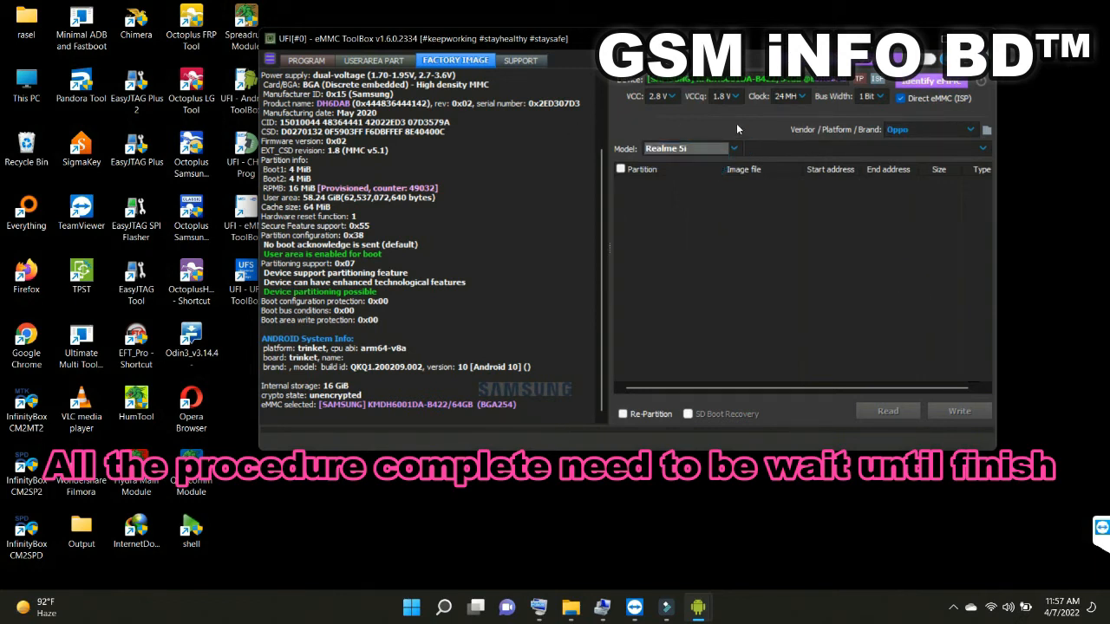
pyautogui.click(981, 146)
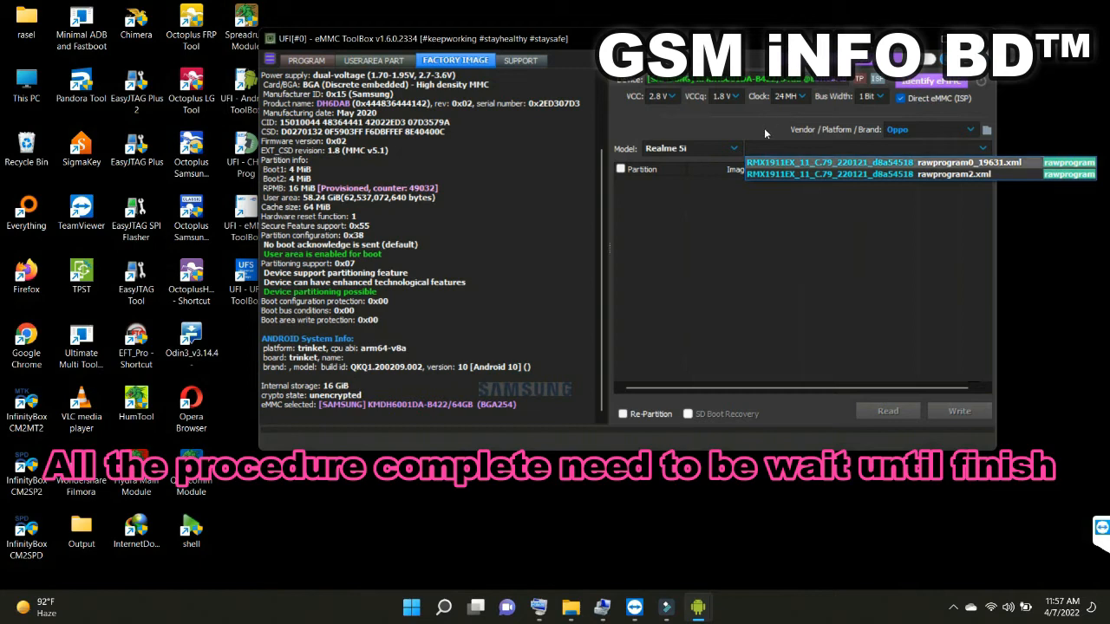
pyautogui.press('Return')
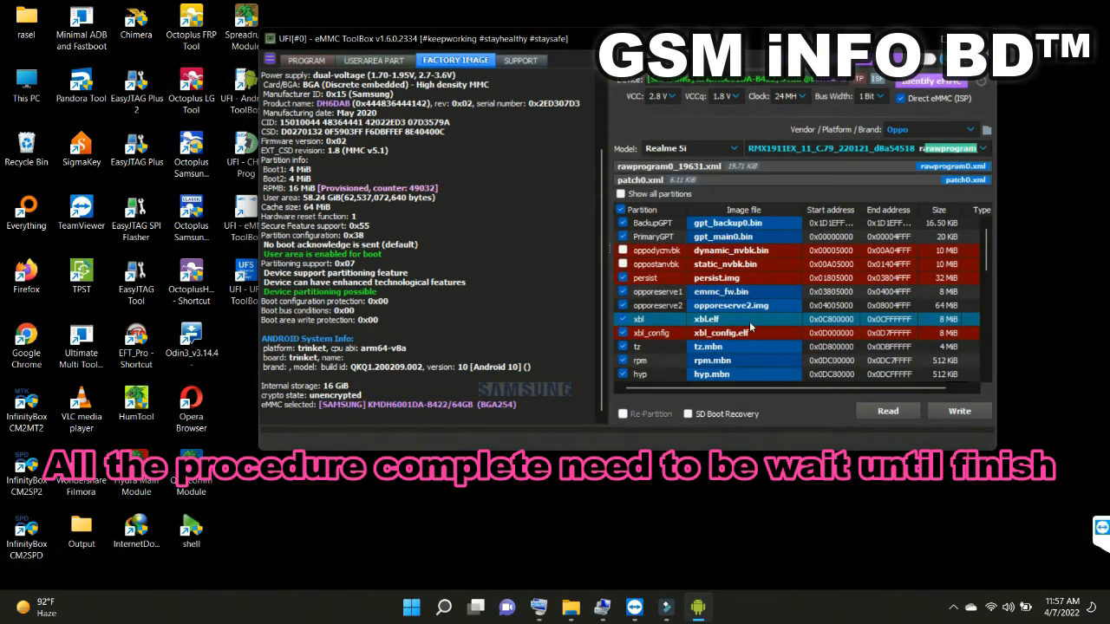